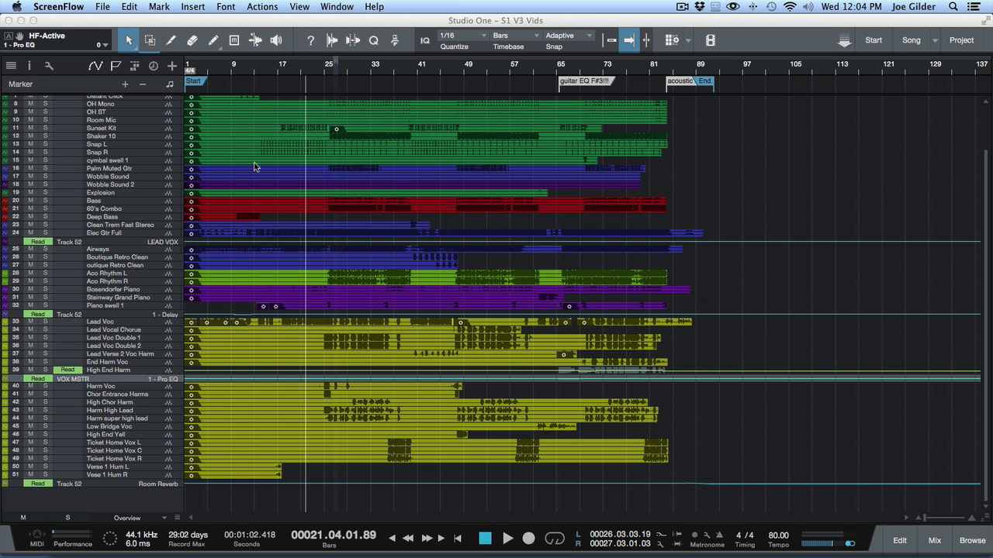
Set the loop range to span the song from bar 1 to 89.04.04.18.
scroll(255, 166, up, 5)
scroll(231, 193, up, 15)
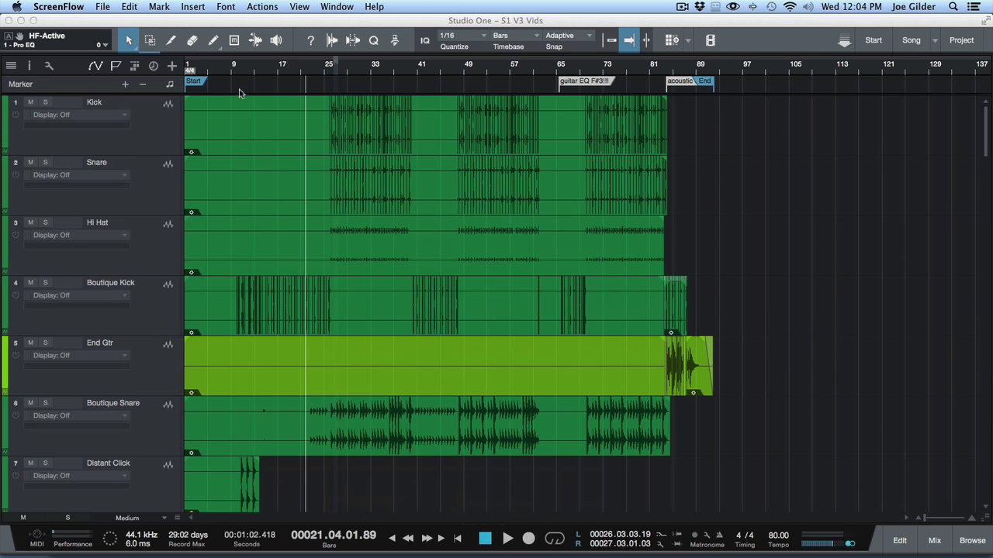
drag(209, 65, 213, 86)
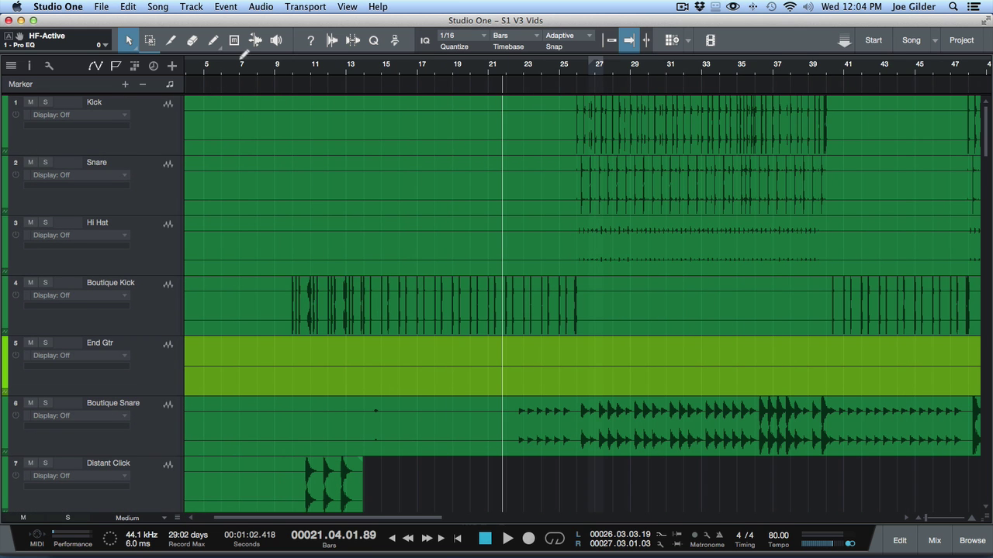
drag(203, 60, 466, 22)
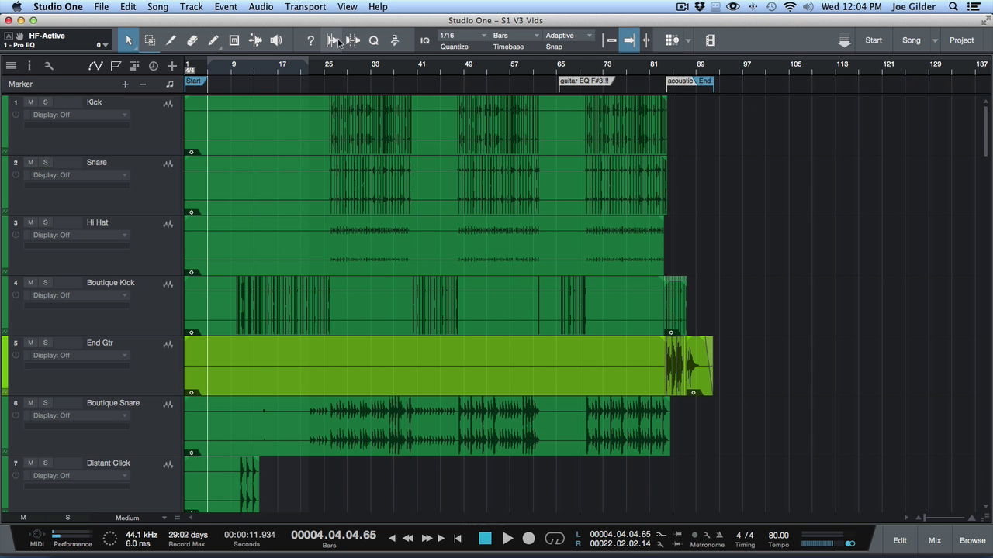
drag(310, 61, 643, 74)
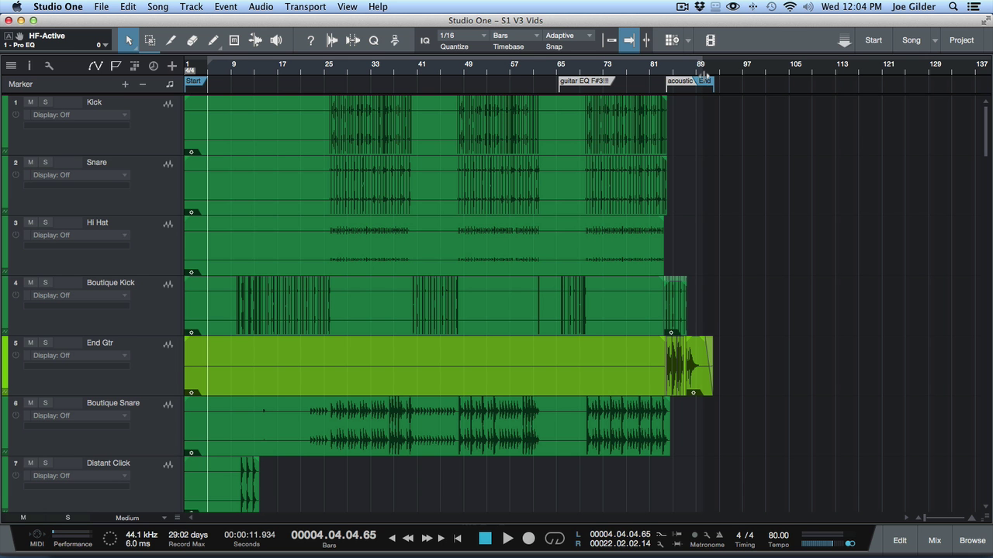
scroll(215, 167, down, 20)
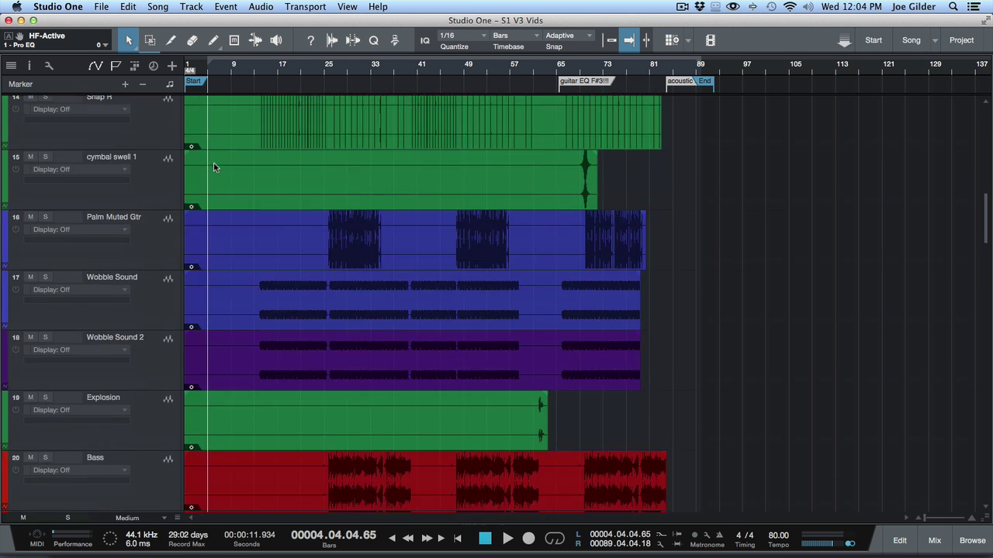
scroll(215, 167, up, 20)
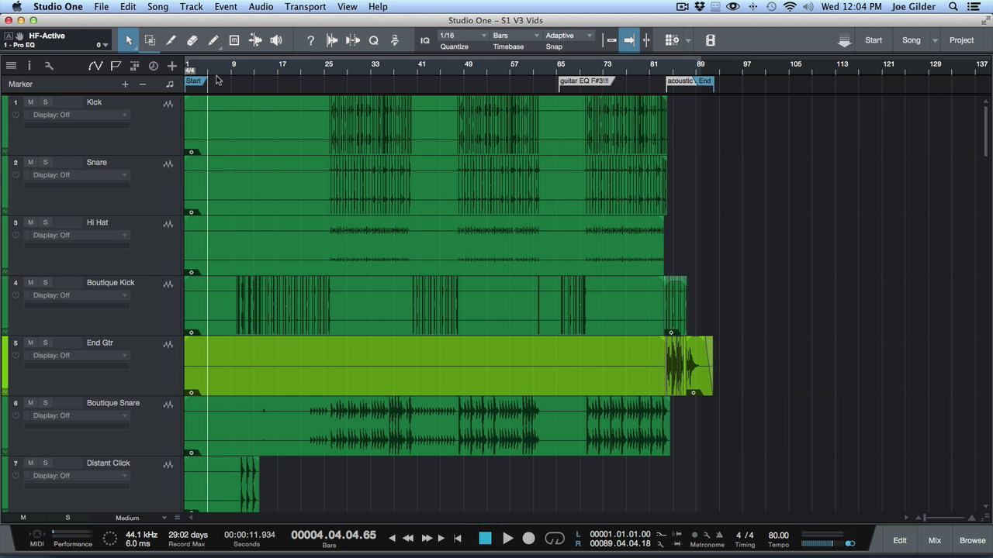
Return the playback cursor to the song start and turn on loop playback.
key(comma)
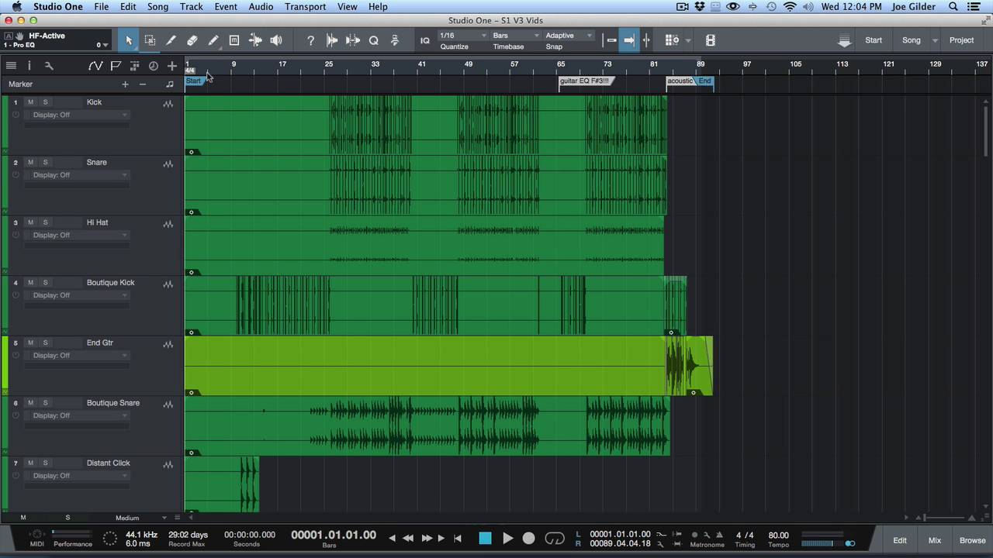
drag(207, 76, 210, 110)
key(space)
key(space)
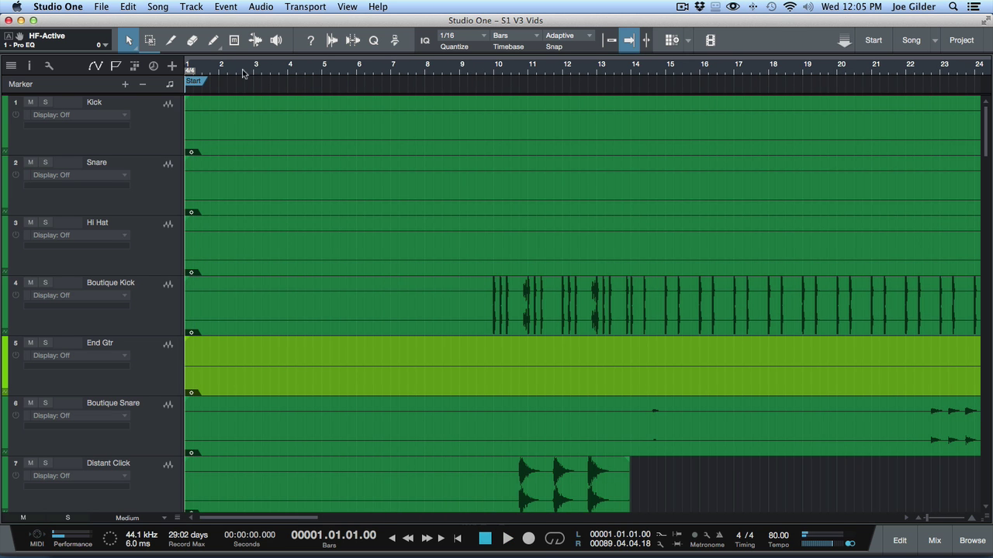
key(z)
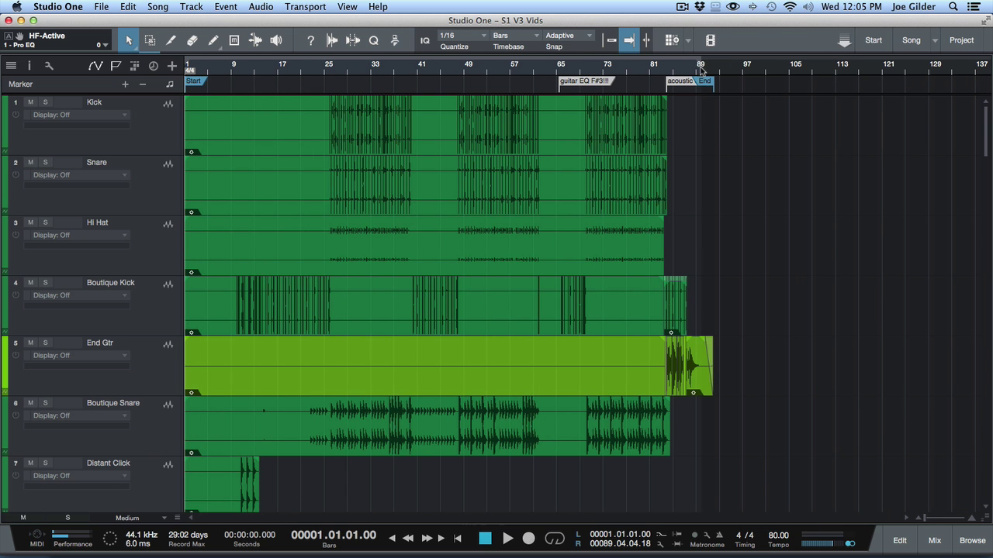
key(slash)
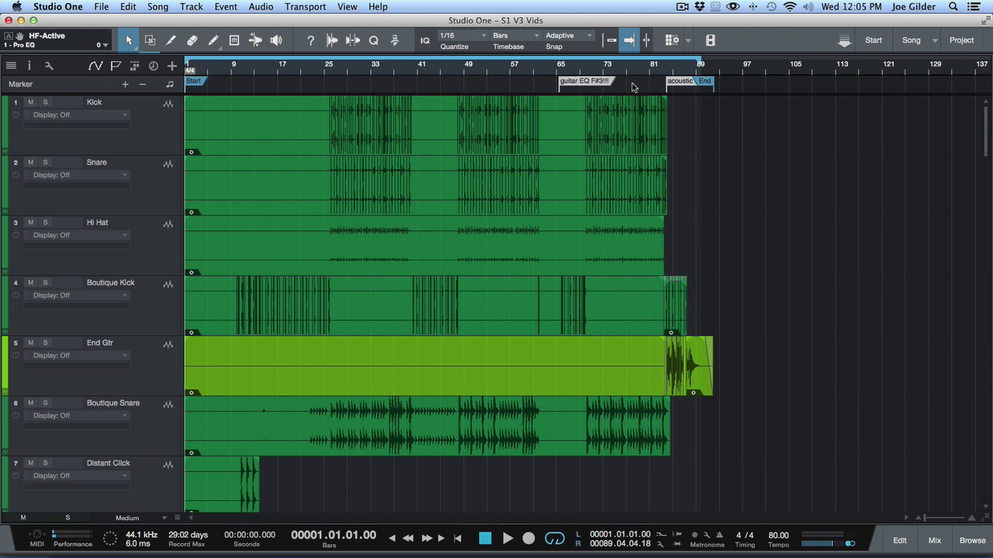
Toggle loop playback off and on several times, leaving it switched on.
click(549, 540)
click(548, 541)
click(548, 540)
click(548, 540)
click(548, 541)
click(548, 540)
click(549, 541)
click(549, 540)
click(548, 541)
click(548, 540)
Start playback shortly before the loop end near bar 89 and let it run past the loop point.
click(686, 71)
drag(691, 72, 694, 91)
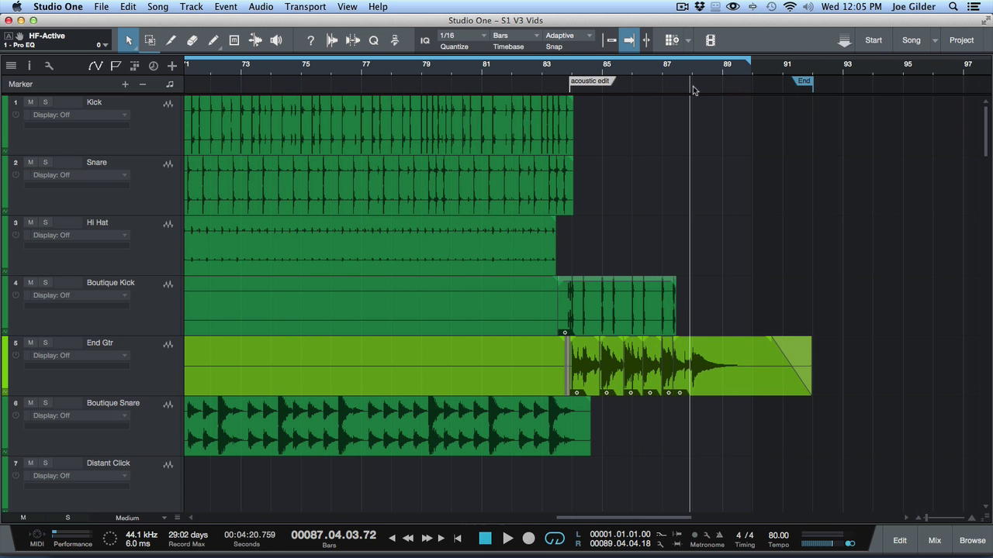
click(704, 79)
click(715, 69)
click(726, 75)
key(space)
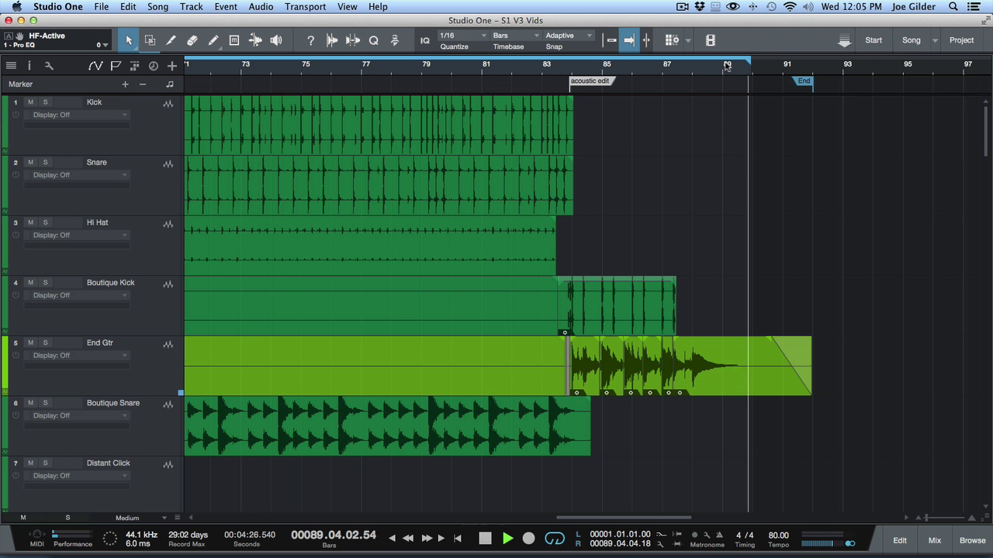
key(space)
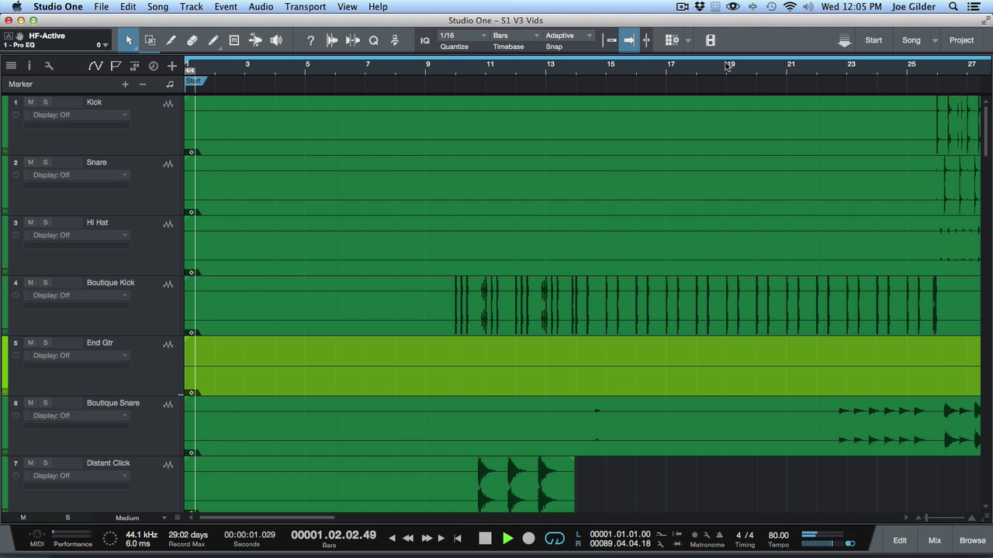
Reduce the track heights to Tiny, show the full song length and move playback to bar 25.
scroll(280, 260, down, 10)
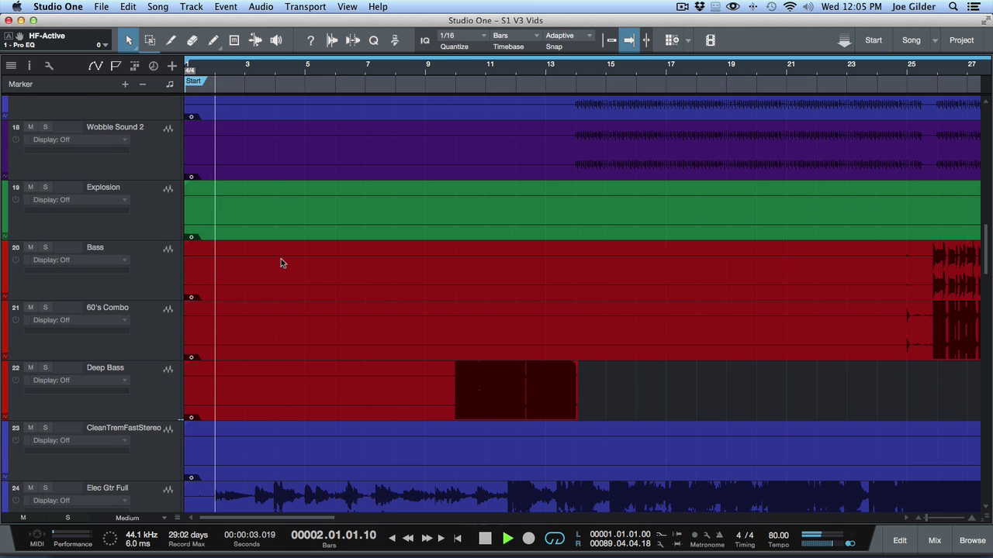
key(z)
key(z)
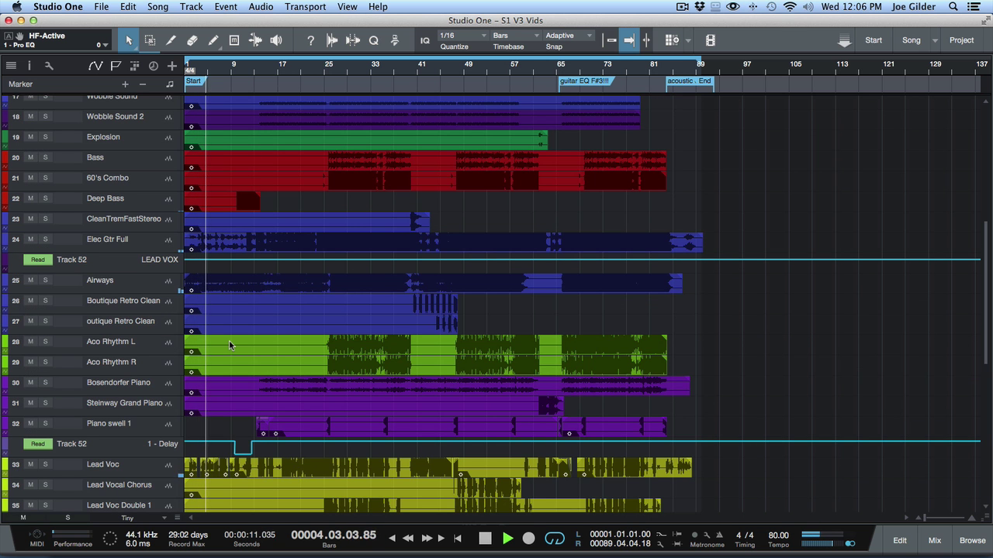
scroll(300, 319, down, 4)
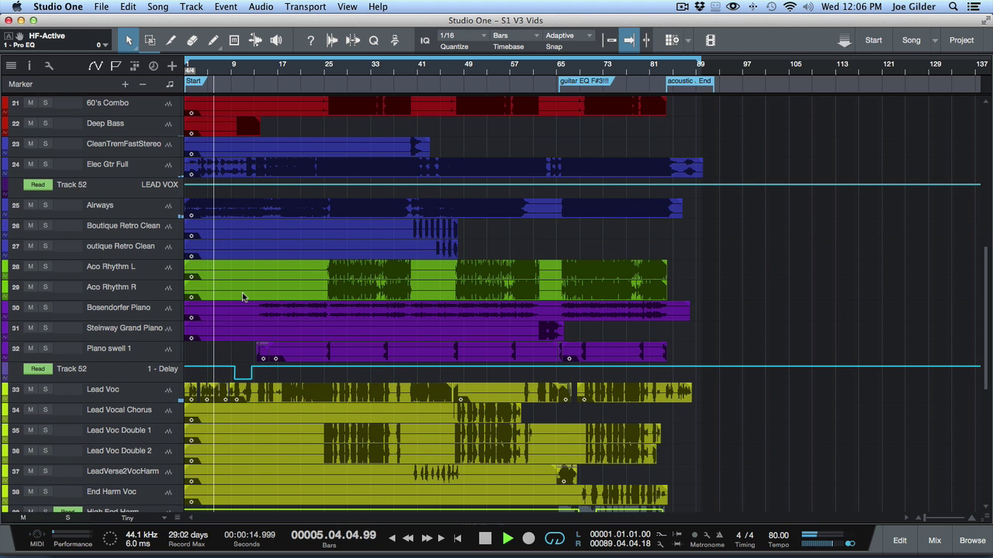
click(326, 69)
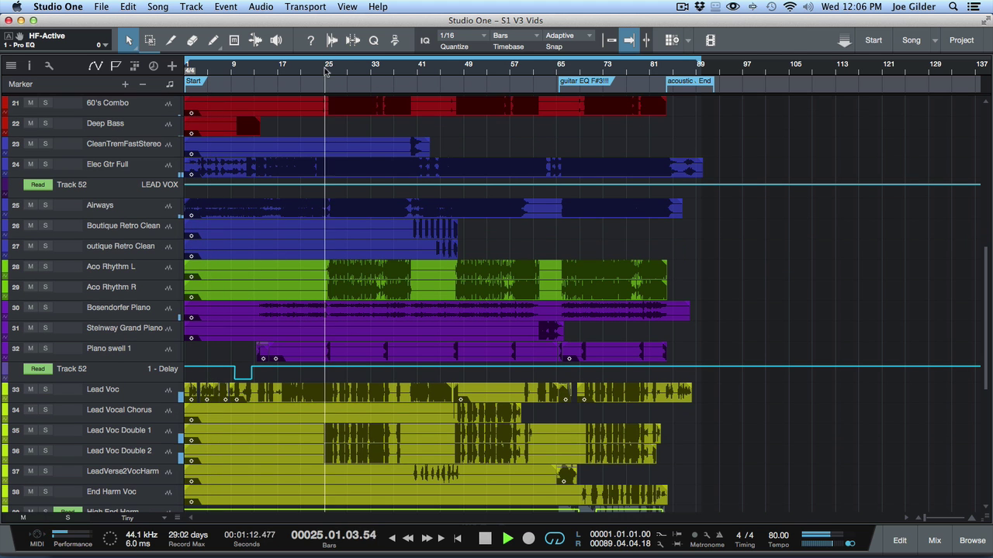
Select the Aco Rhythm L and Aco Rhythm R events together while the song keeps playing.
click(346, 272)
shift+click(347, 292)
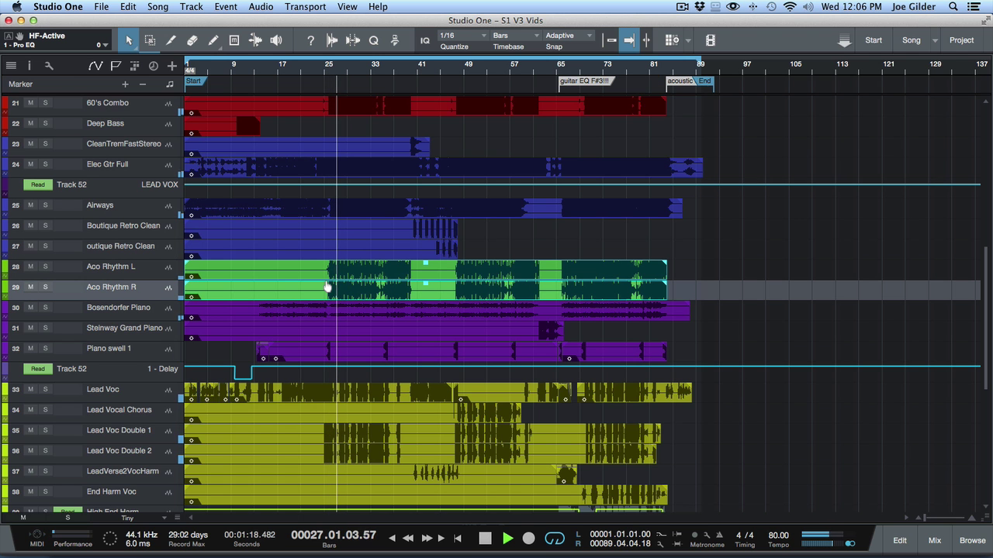
click(411, 270)
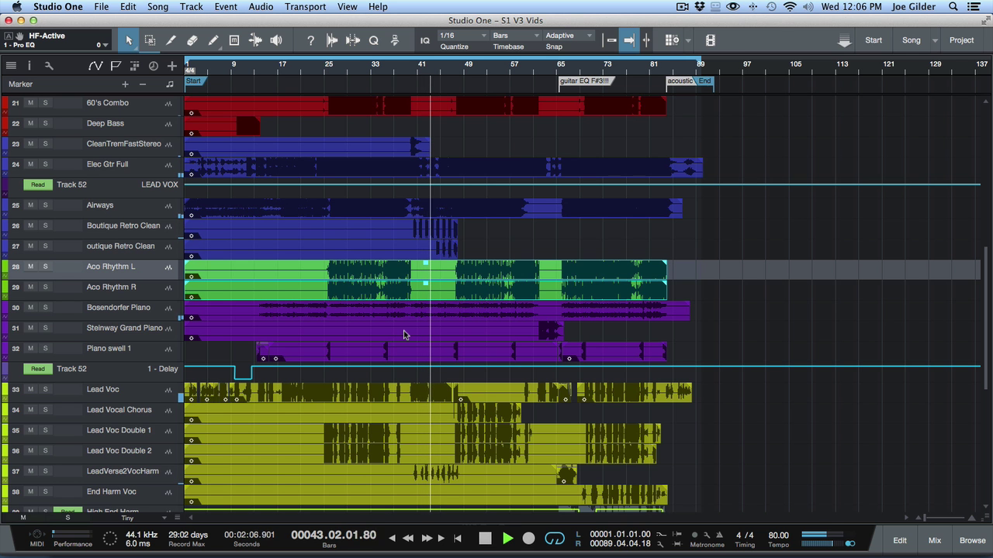
Display the effects browser during playback and select the cymbal swell 1 event.
scroll(362, 197, up, 10)
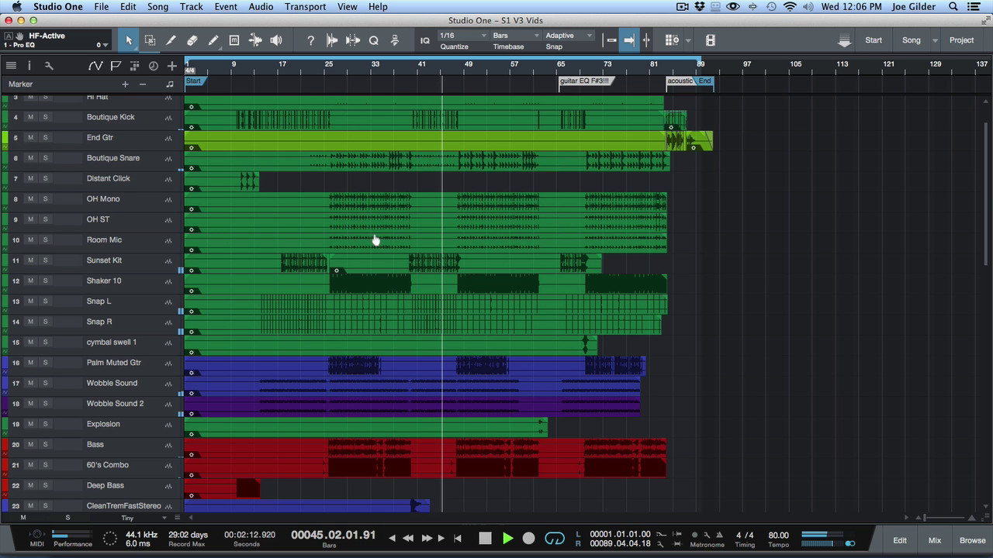
scroll(354, 367, down, 6)
scroll(355, 367, up, 4)
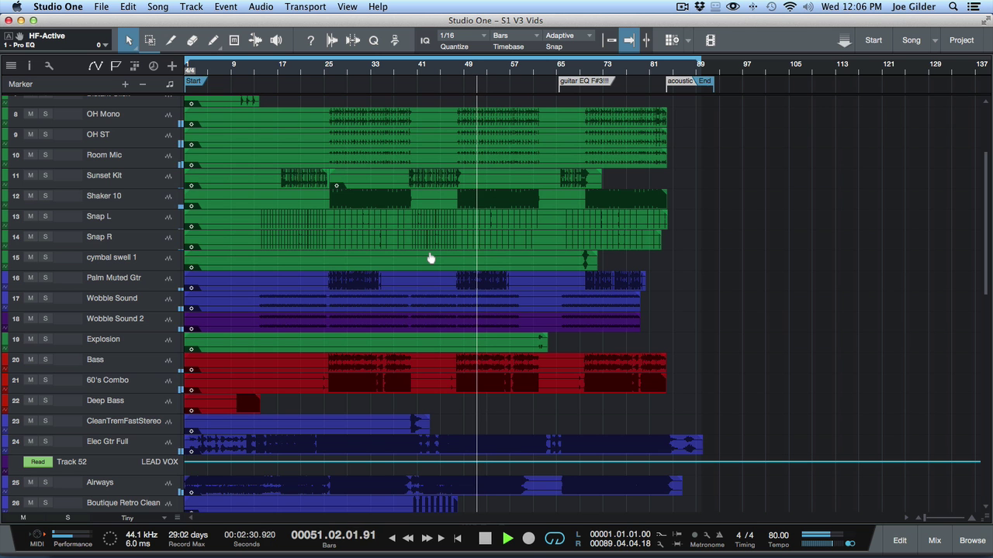
key(F5)
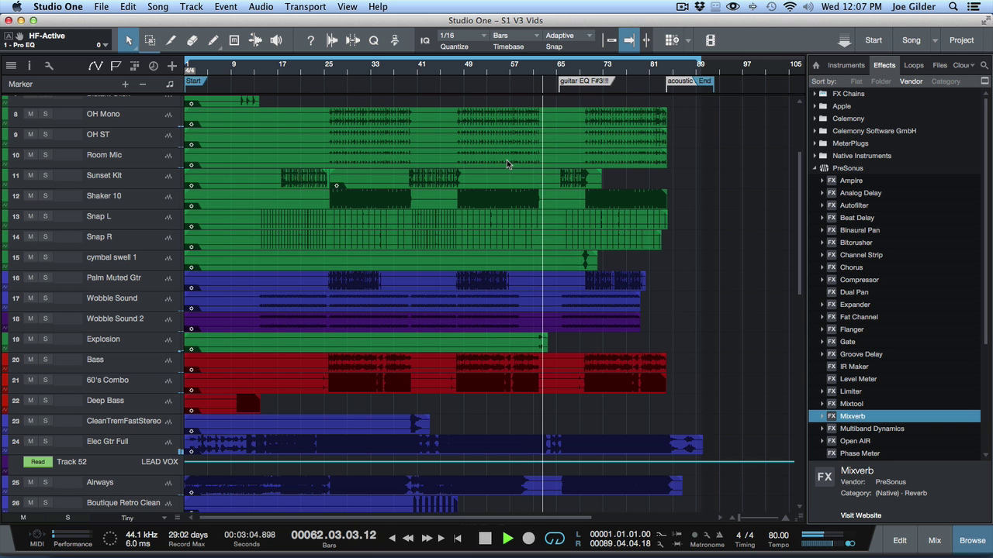
click(584, 261)
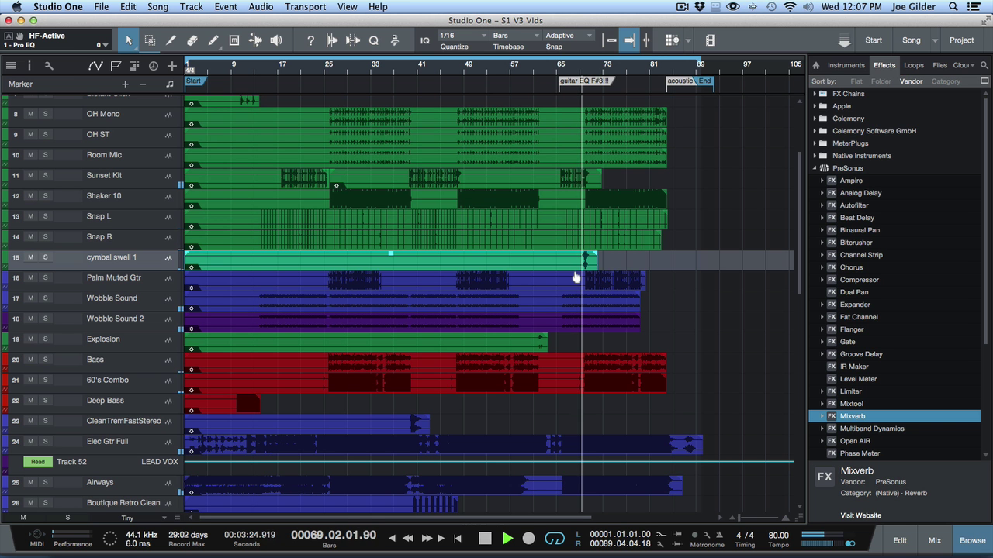
Reduce the track heights to Overview and save the song while it plays.
key(shift+w)
key(shift+w)
key(shift+w)
key(shift+w)
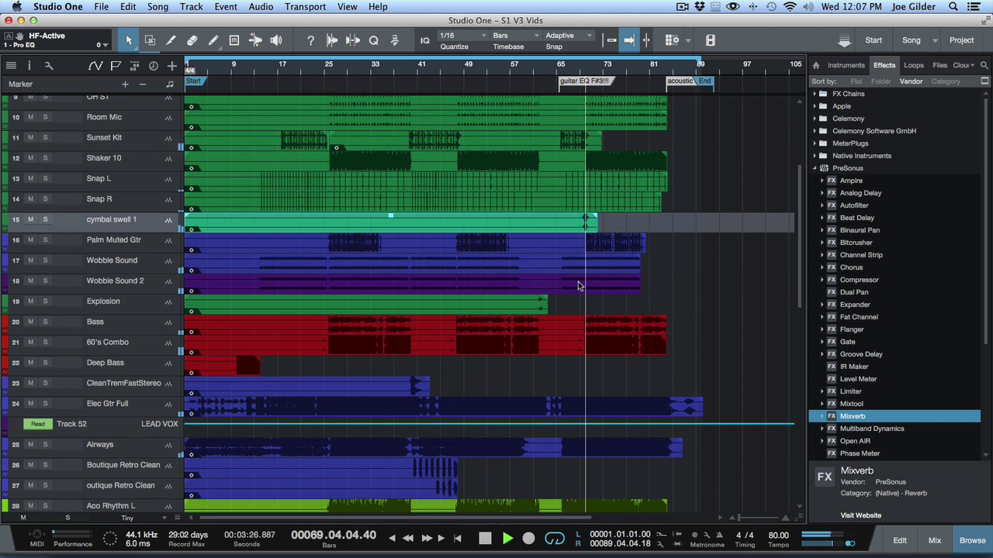
key(super+s)
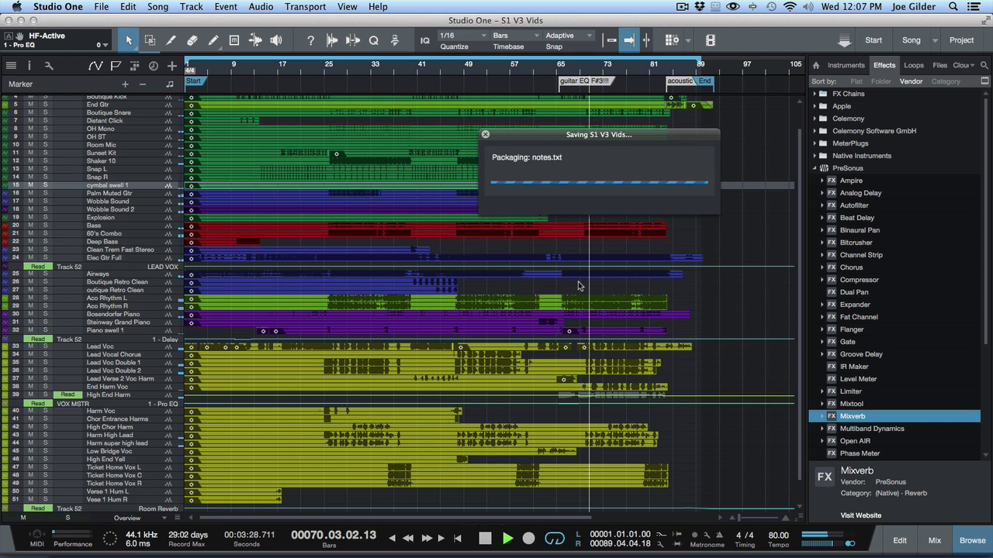